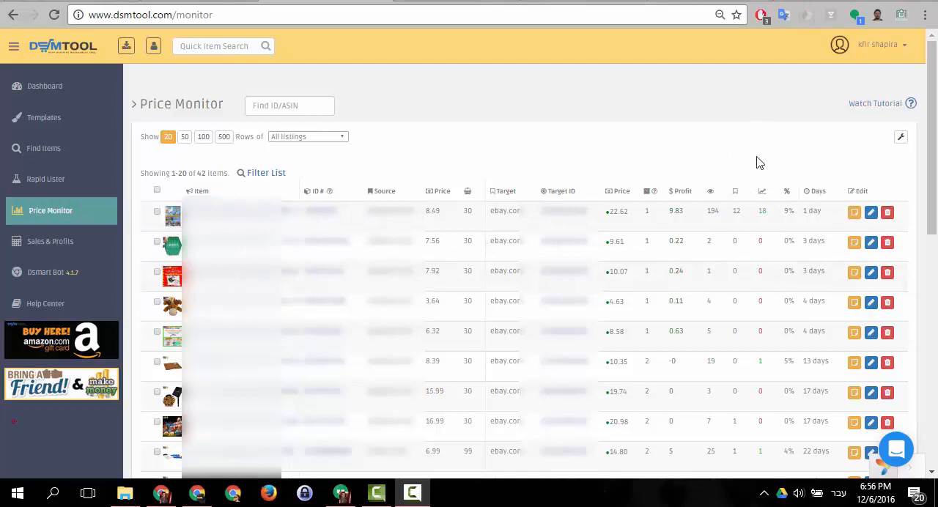
Sort the Price Monitor listings by views, most-viewed first (544 views at top)
click(711, 193)
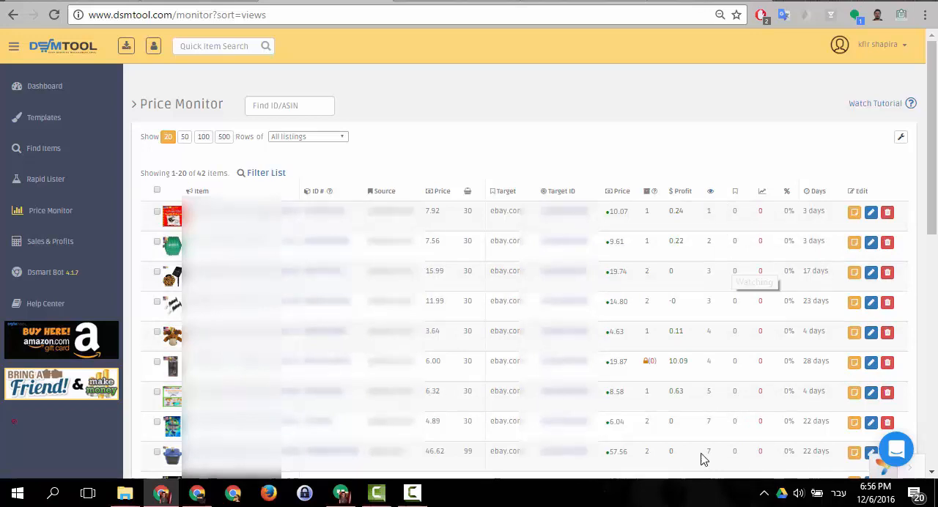
click(715, 197)
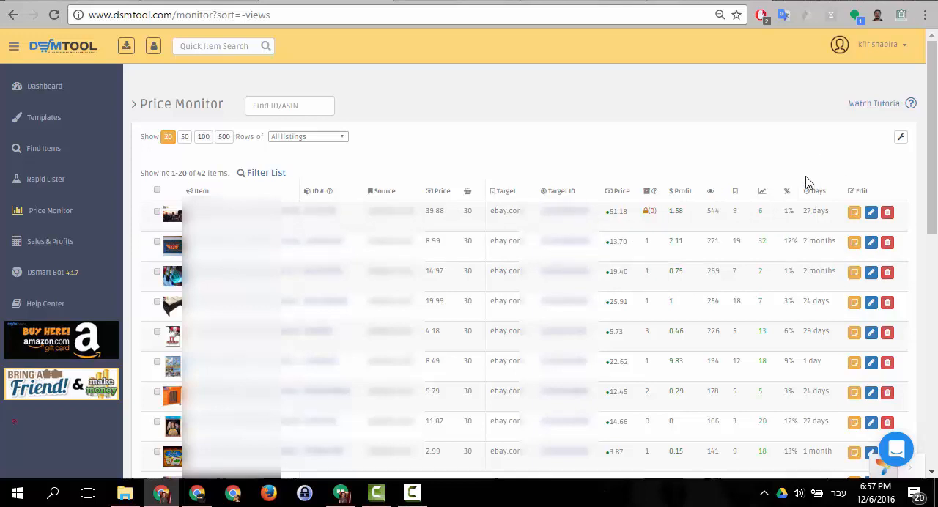
Show the per-column filter inputs and back out of the item search
click(260, 174)
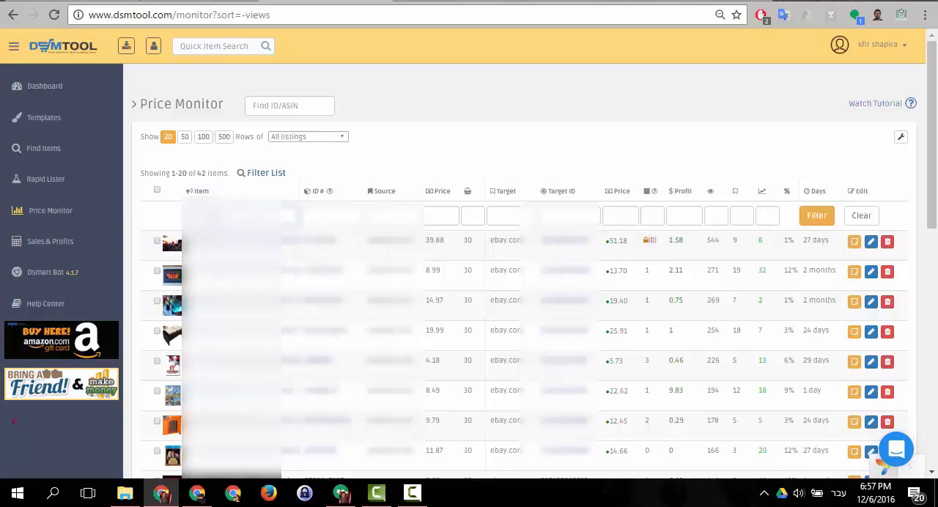
click(330, 215)
click(220, 47)
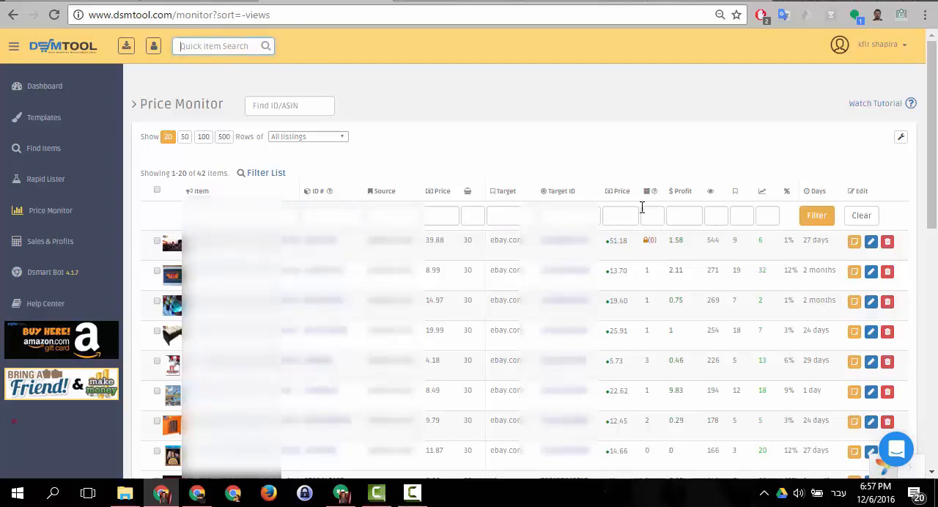
click(703, 143)
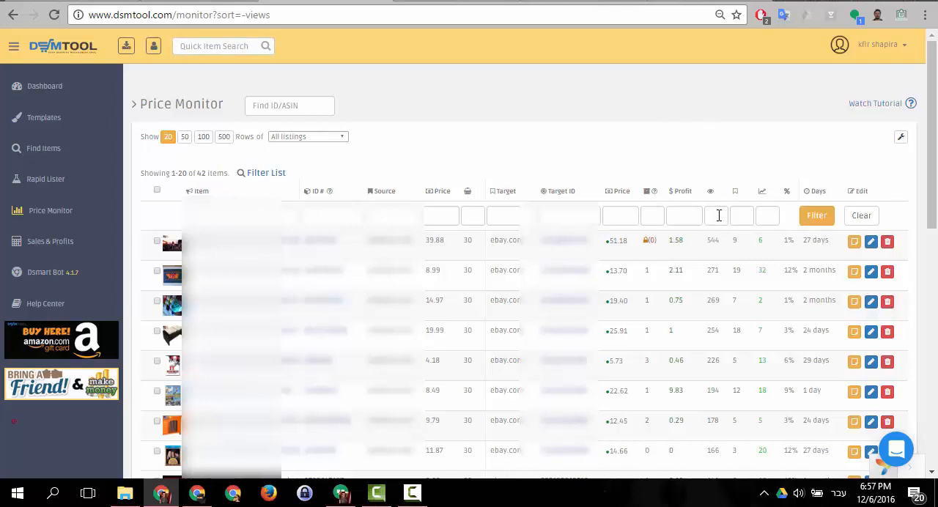
Apply a "<10" views condition, narrowing the list to 33 items
click(718, 215)
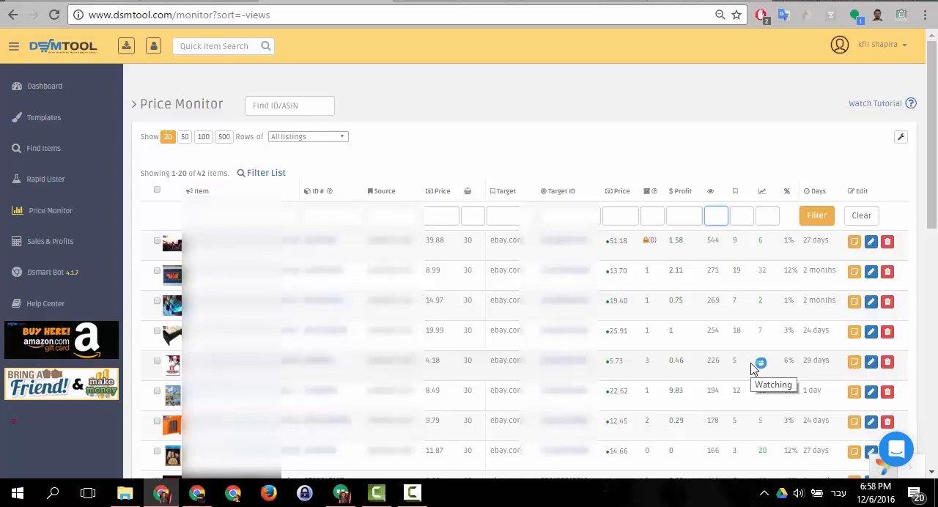
text(>)
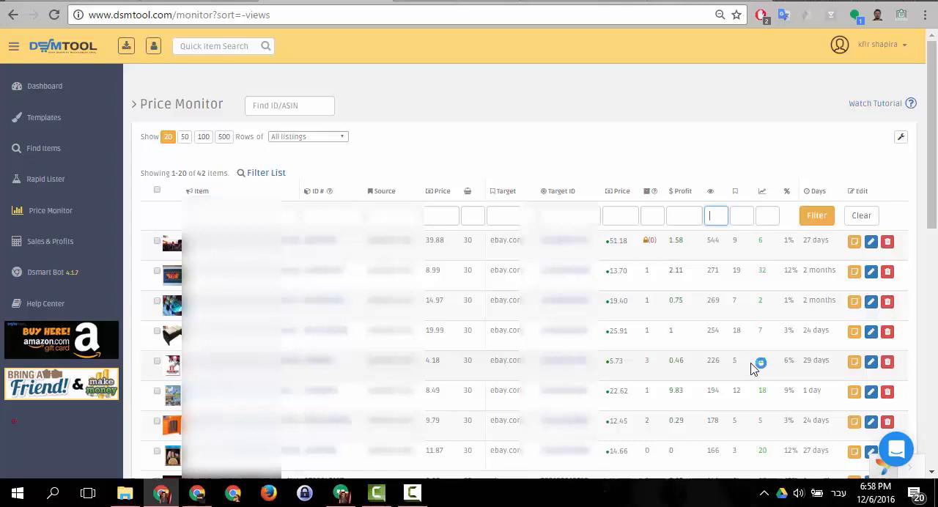
text(<10)
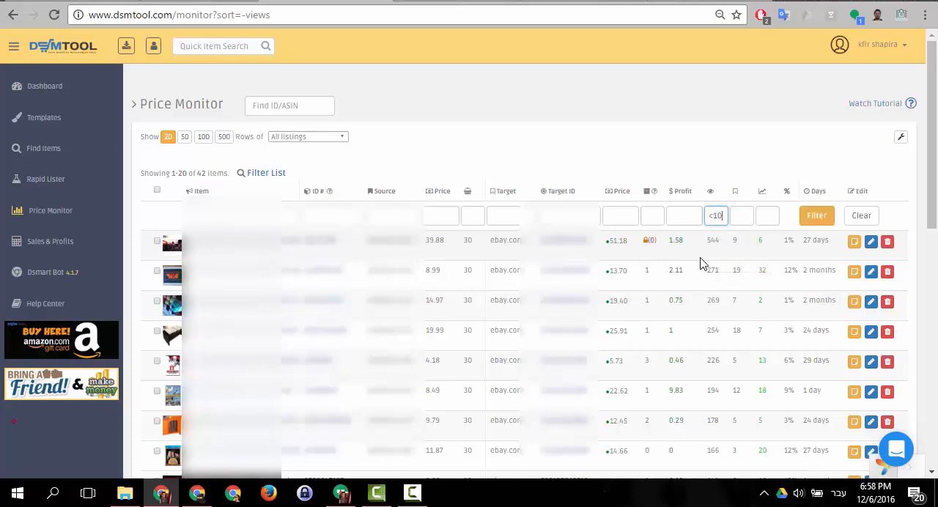
click(816, 215)
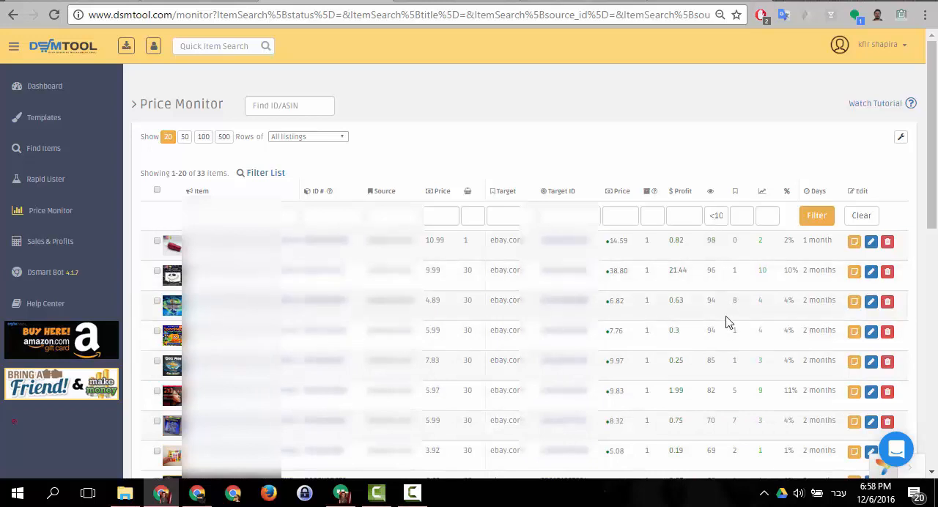
Clear the views condition and sort listings by how long they've been listed
click(714, 215)
key(BackSpace)
key(BackSpace)
key(BackSpace)
click(817, 216)
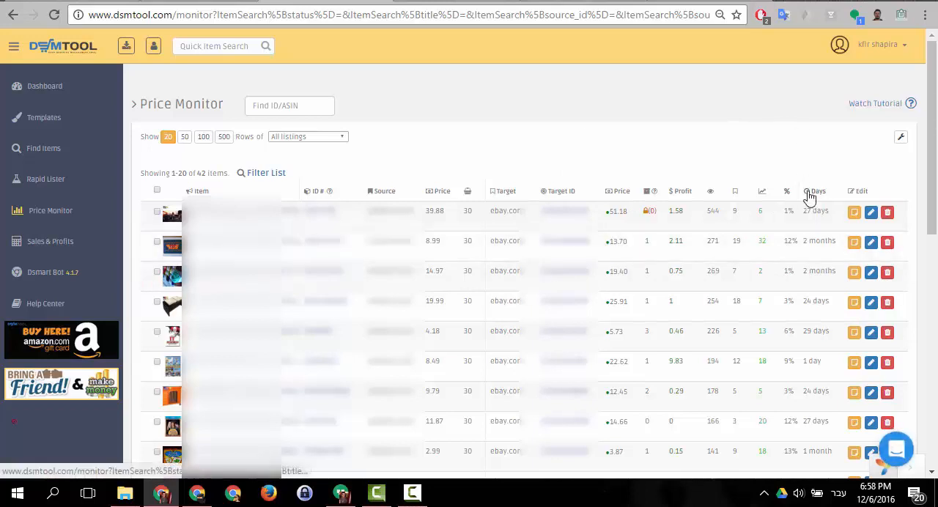
click(818, 192)
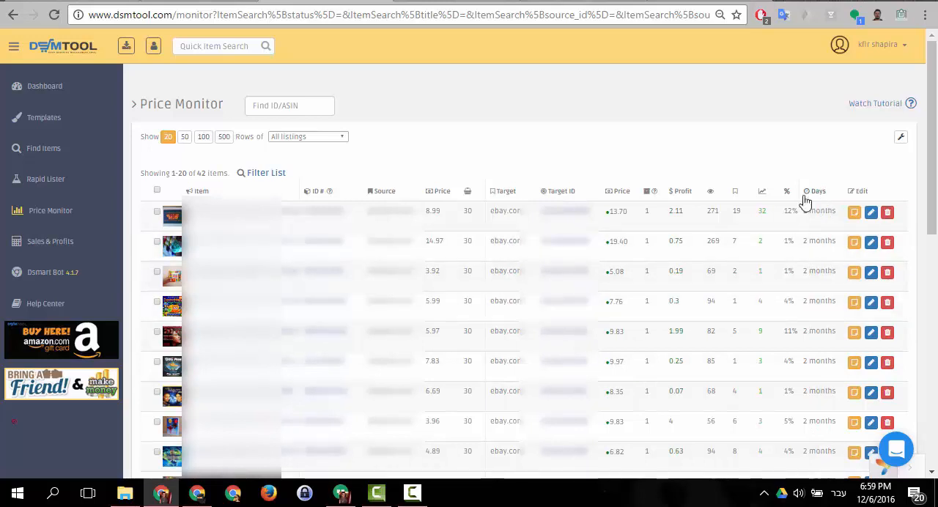
Enter a "<25" views condition, leaving 15 items
click(266, 173)
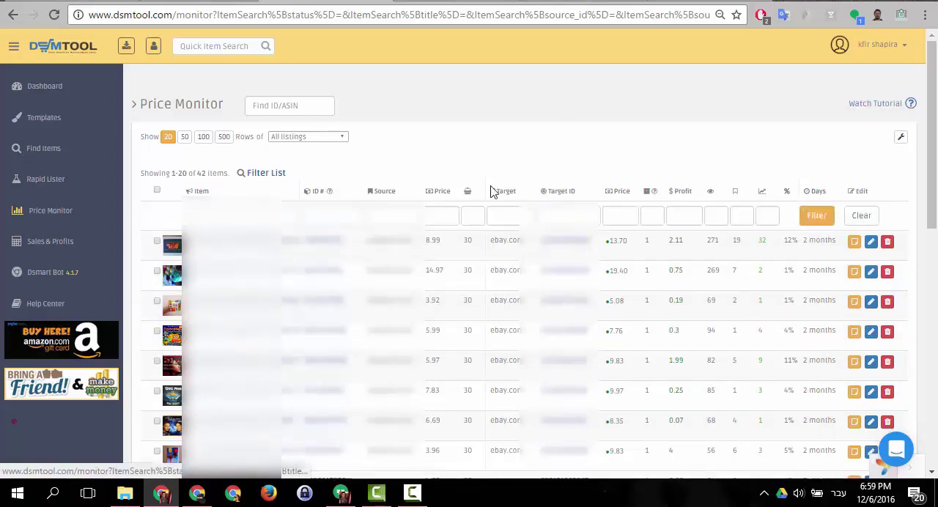
click(718, 219)
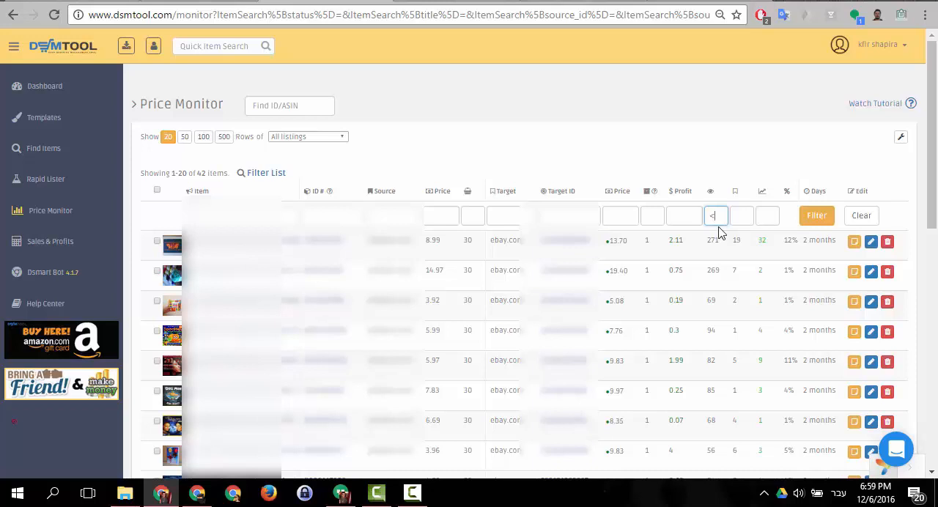
text(25)
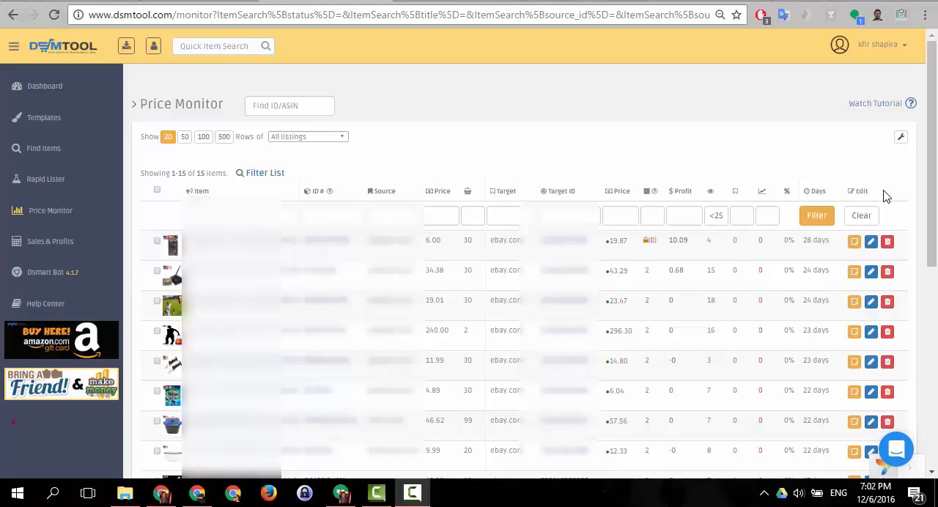
Remove the 28-day, 4-view listing from monitoring and end it on eBay
click(888, 241)
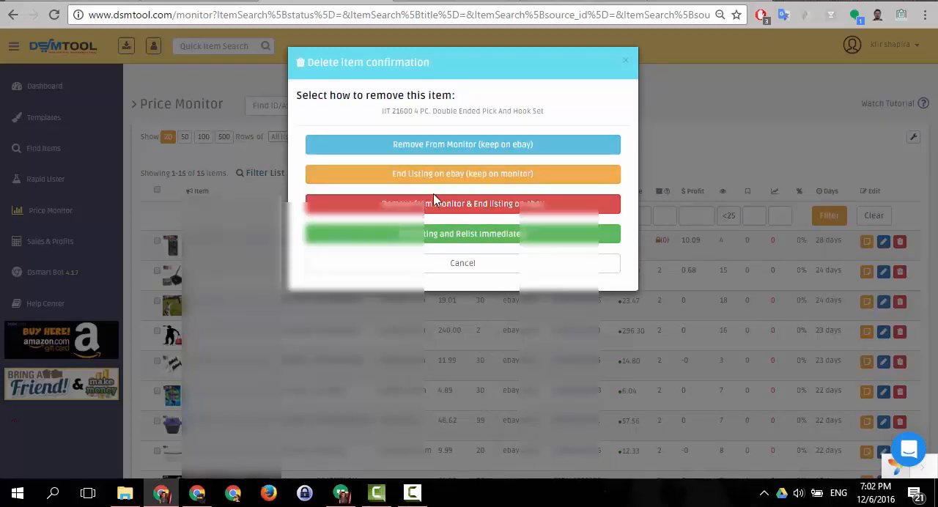
click(495, 209)
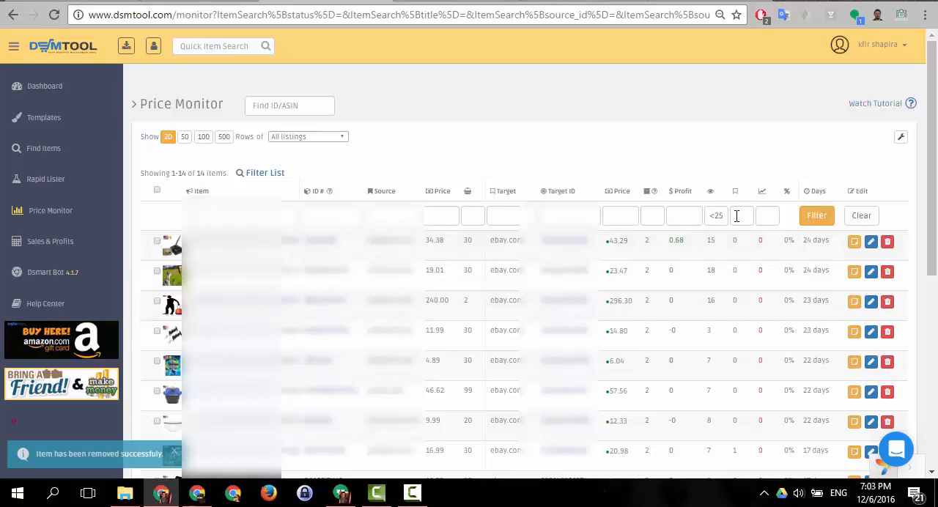
Clear the "<25" views filter and reload all 41 listings
drag(725, 216, 706, 215)
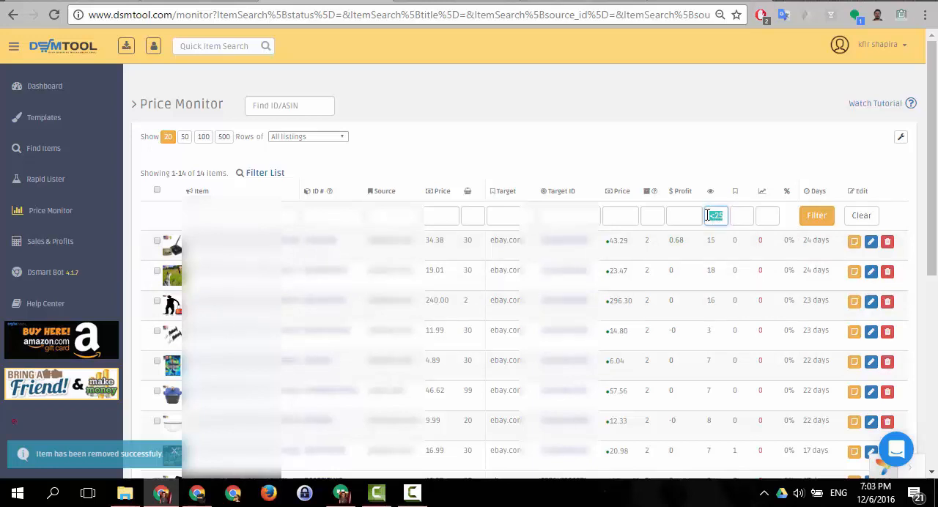
key(BackSpace)
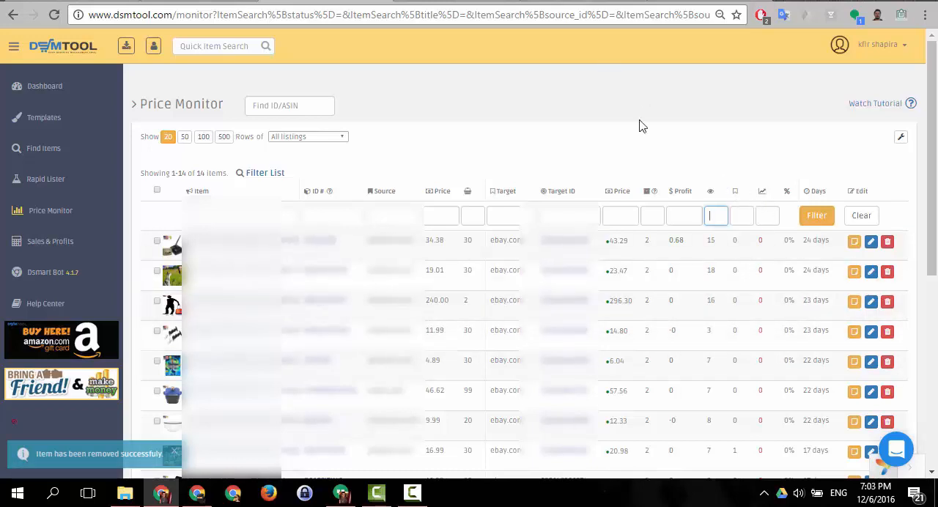
click(264, 172)
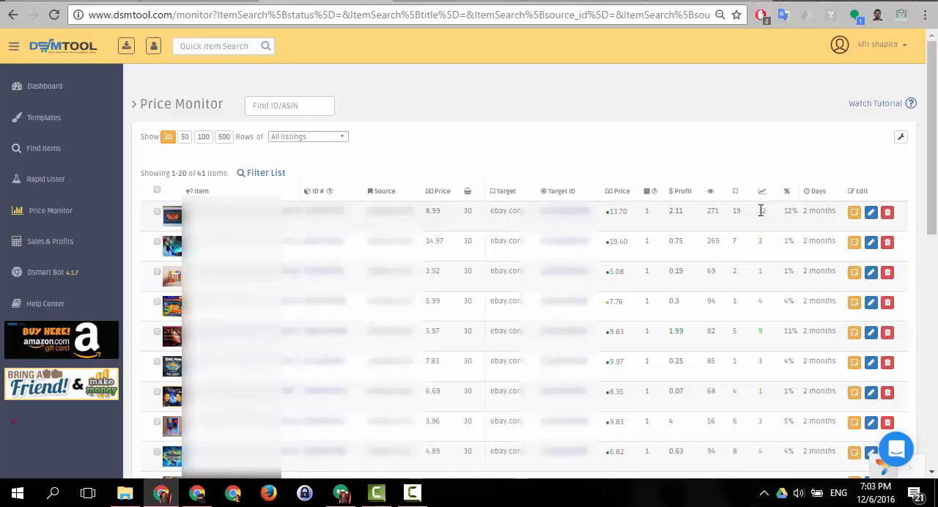
mouse_move(761, 211)
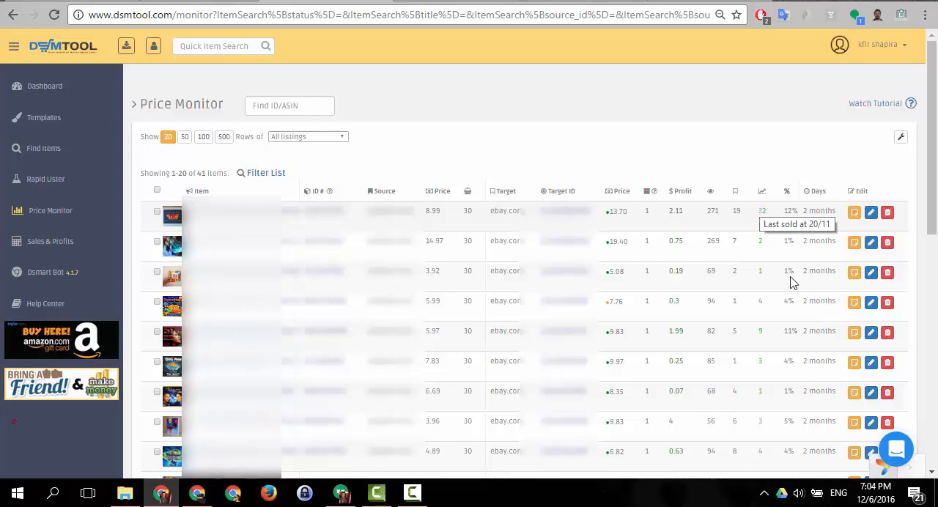
click(886, 212)
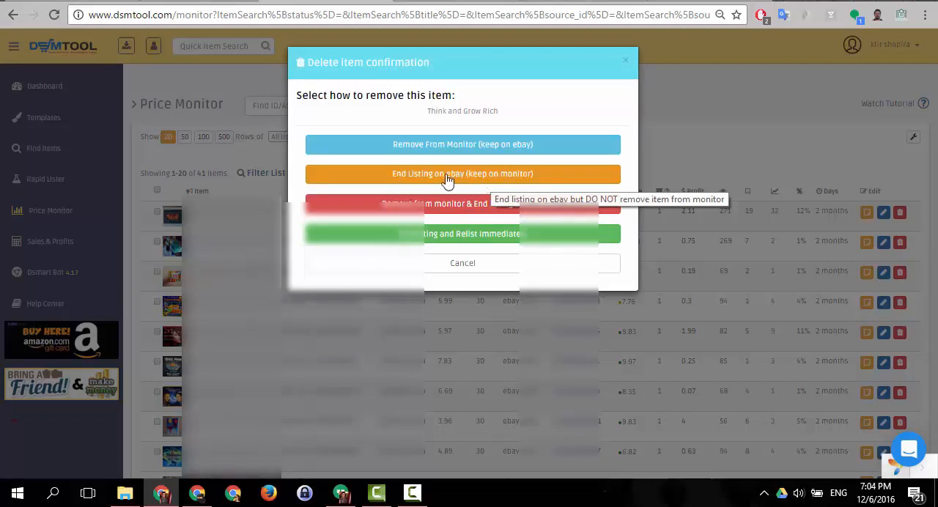
click(626, 62)
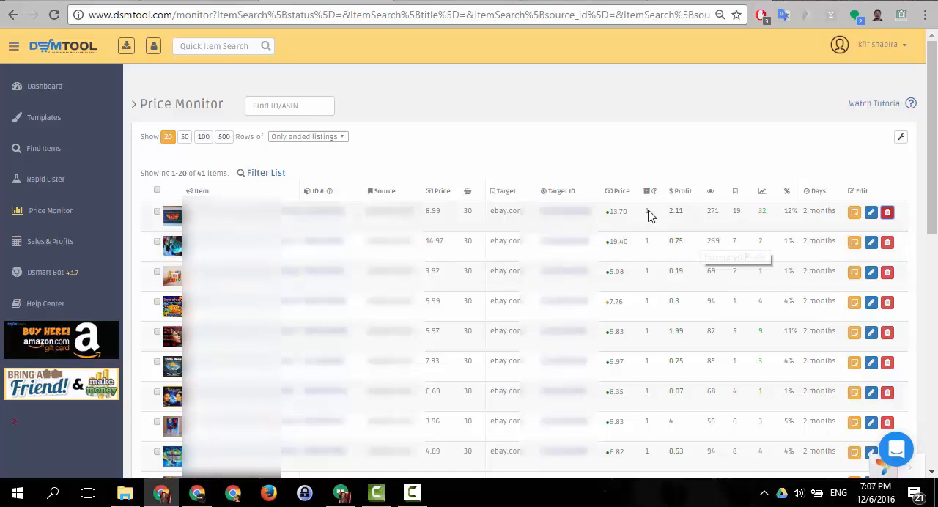
Go to the dashboard with sales statistics and account alerts
click(87, 82)
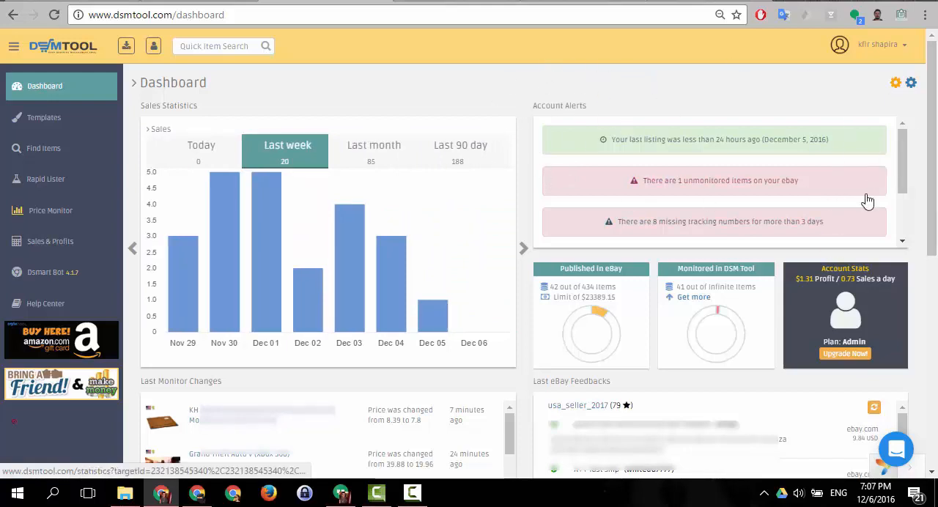
mouse_move(903, 169)
mouse_down()
mouse_move(916, 187)
mouse_move(920, 165)
mouse_move(920, 220)
mouse_up()
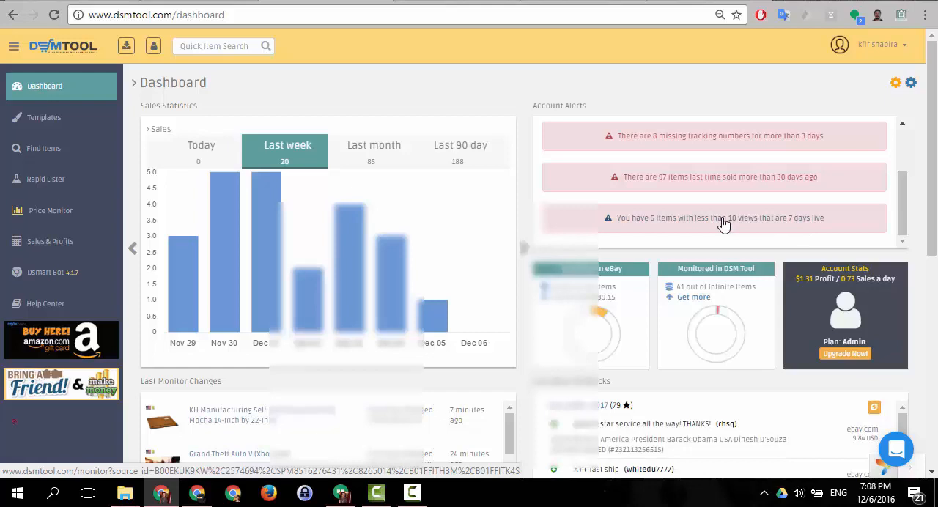
Open the alert's 6 items with under 10 views after 7 days live
click(723, 222)
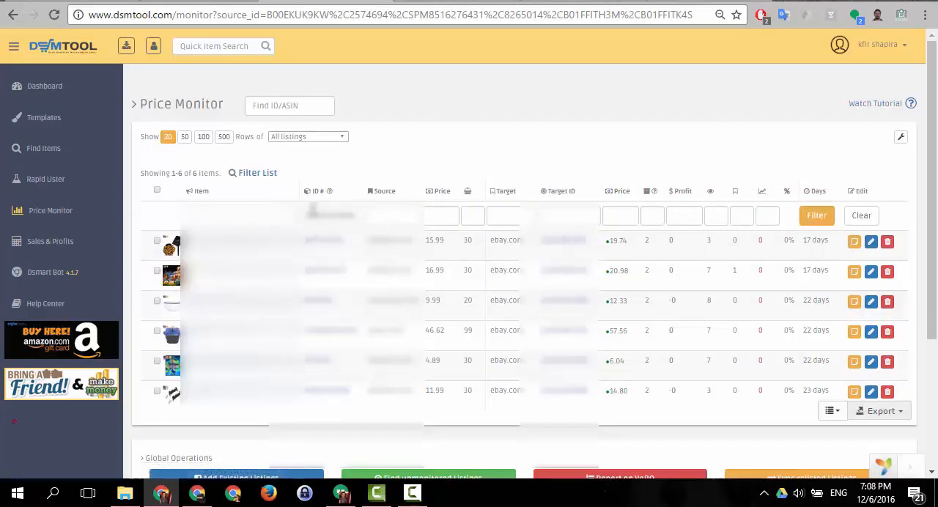
drag(305, 215, 357, 215)
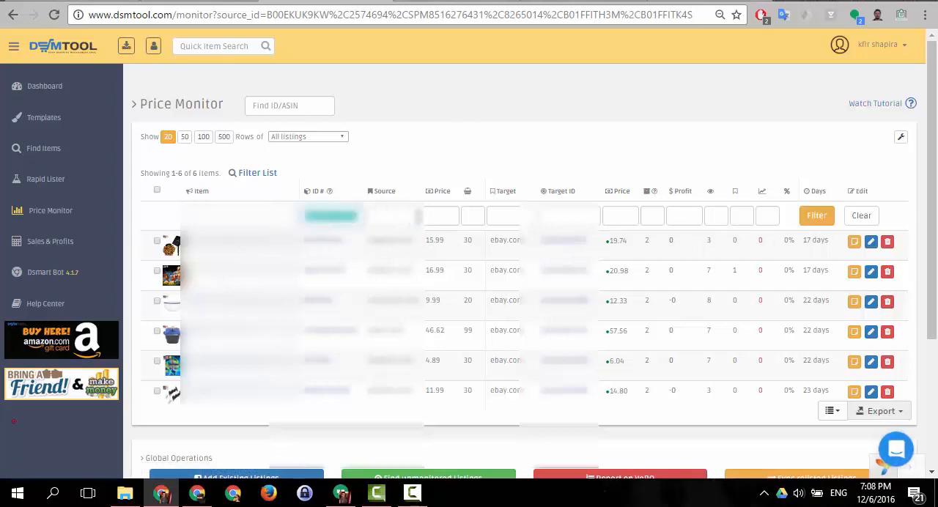
click(315, 228)
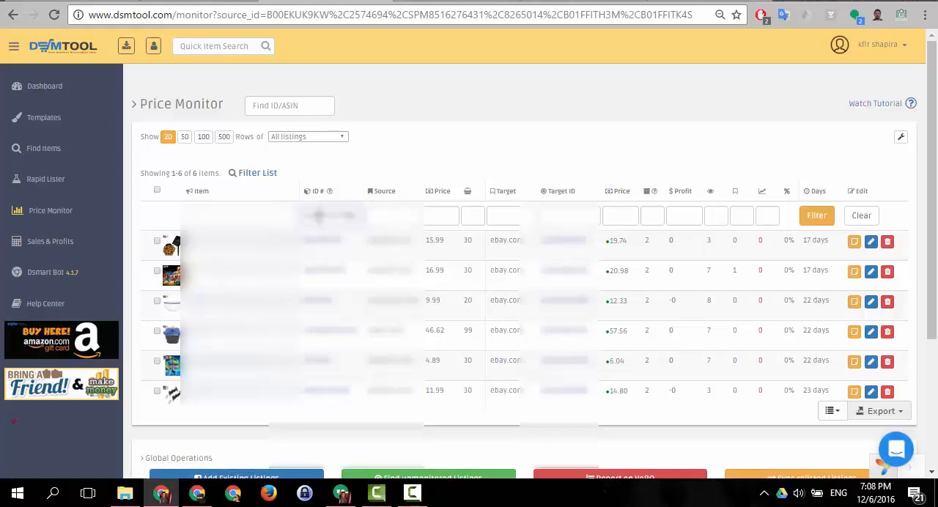